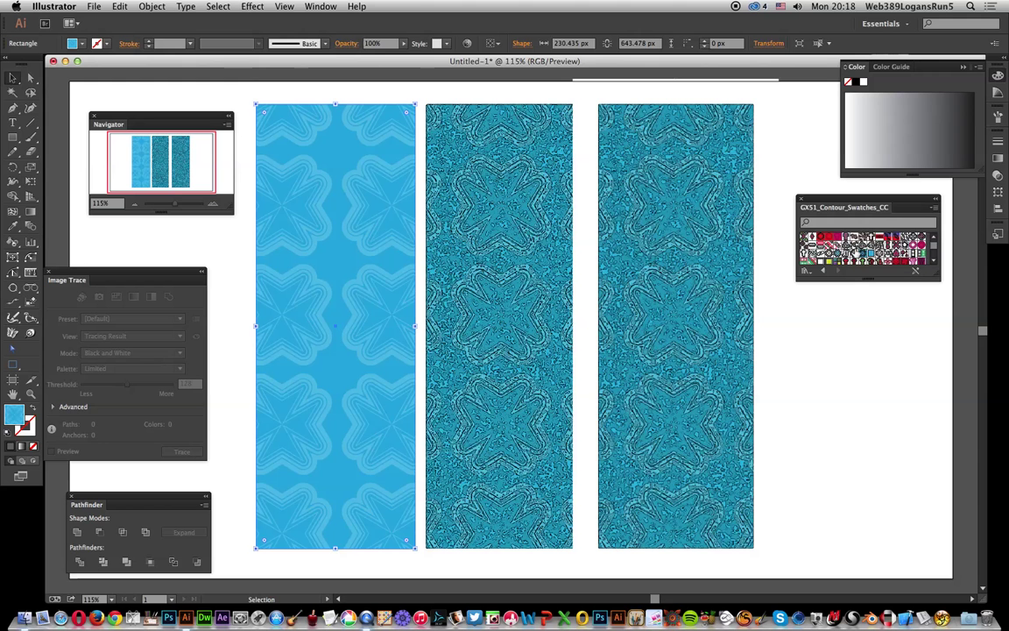
Try a different pattern fill on the first strip and undo it, then browse effects for the middle strip without applying any
left_click(806, 238)
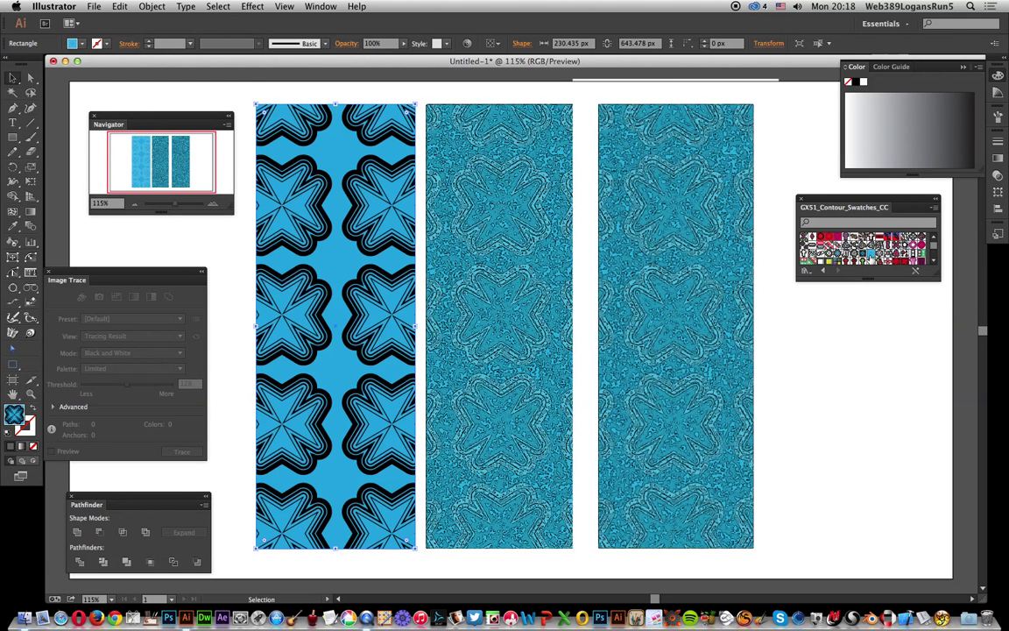
key("ctrl+z")
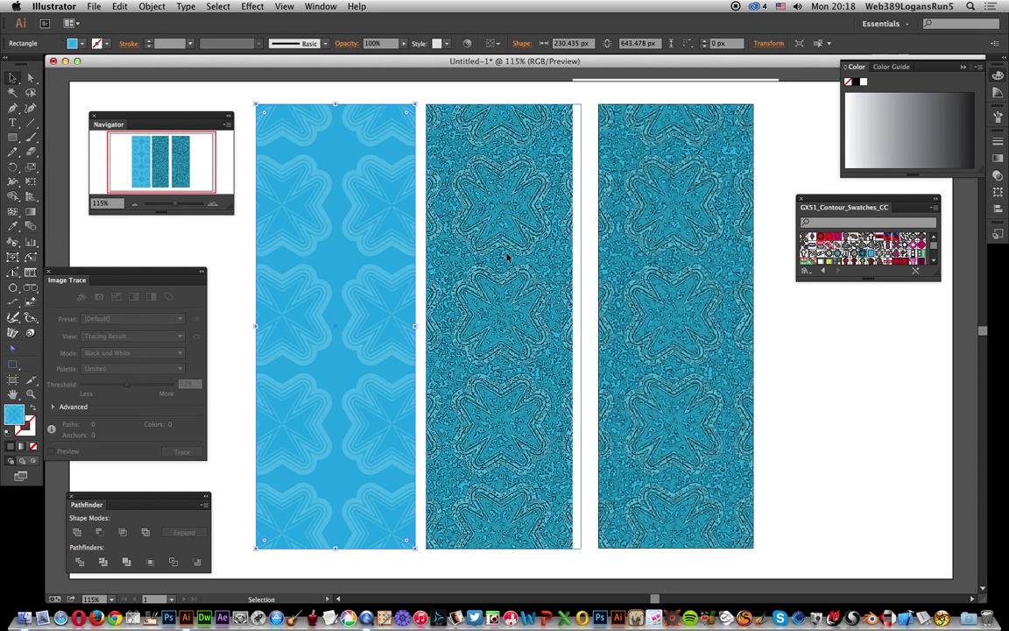
left_click(495, 136)
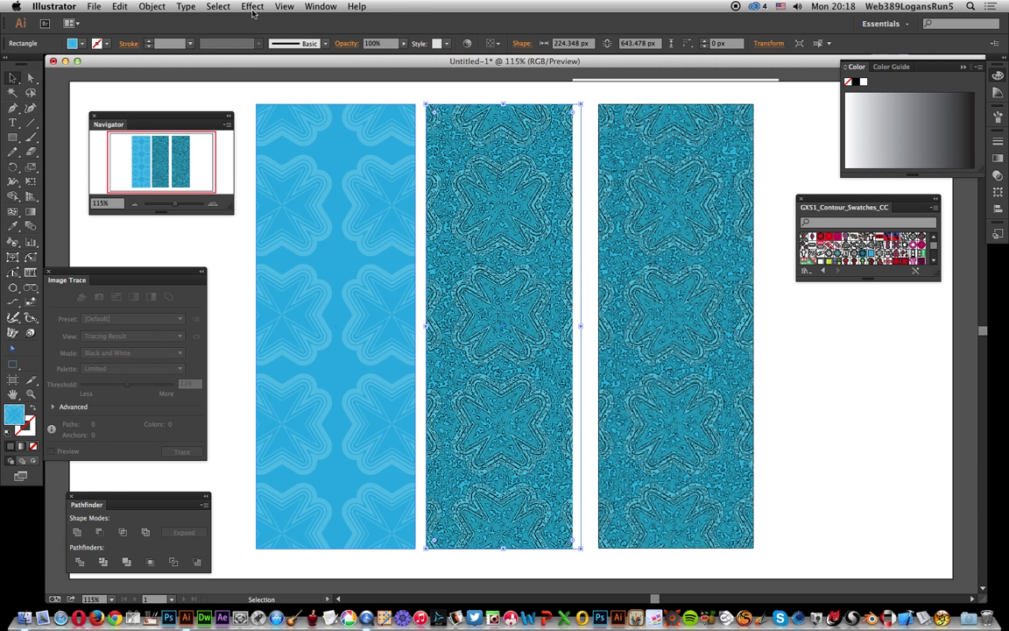
left_click(252, 8)
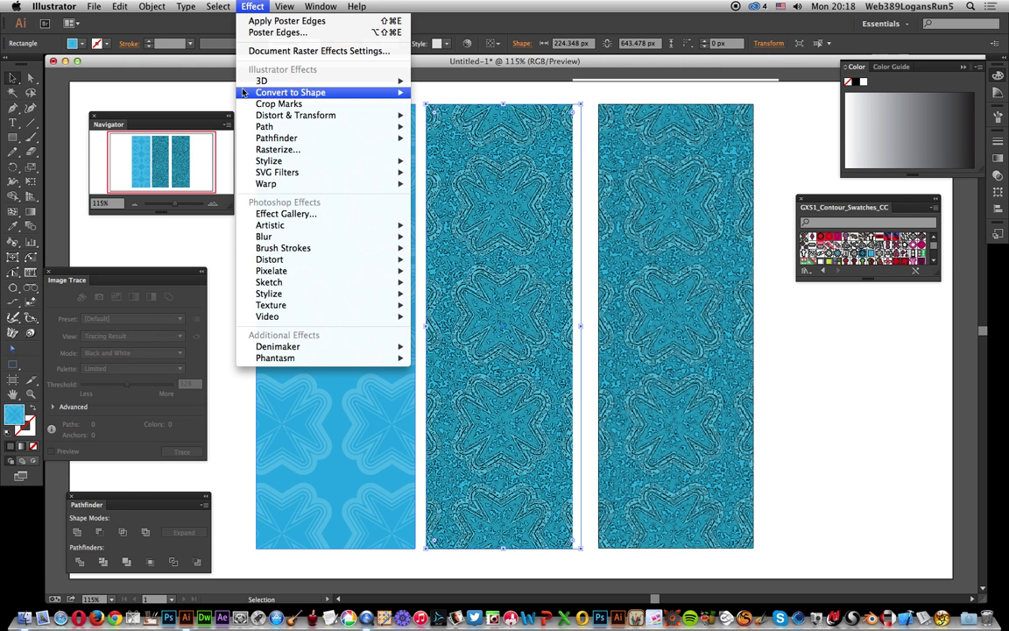
mouse_move(247, 226)
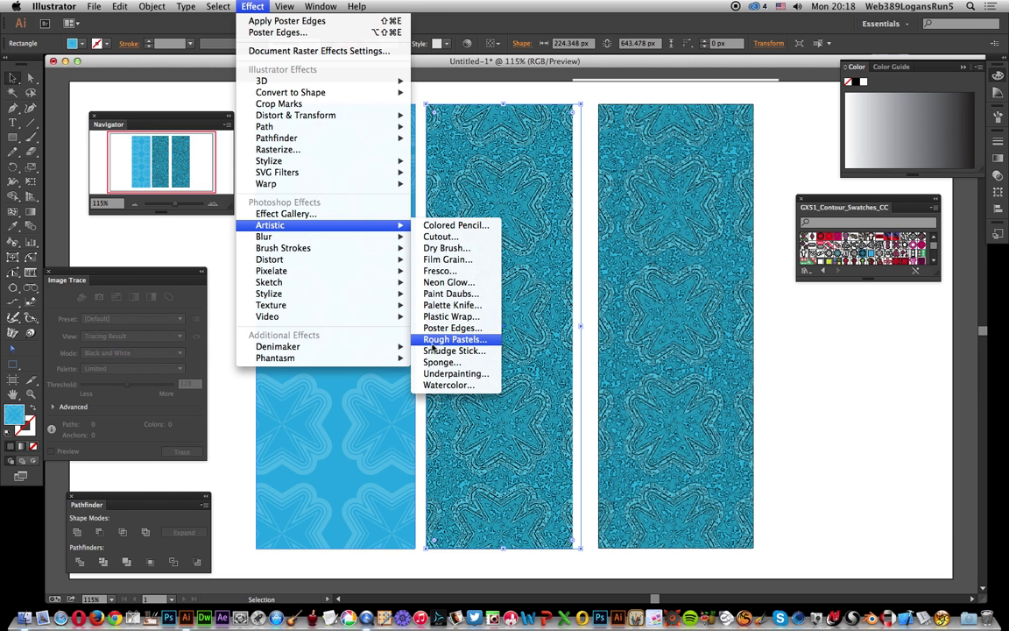
left_click(516, 128)
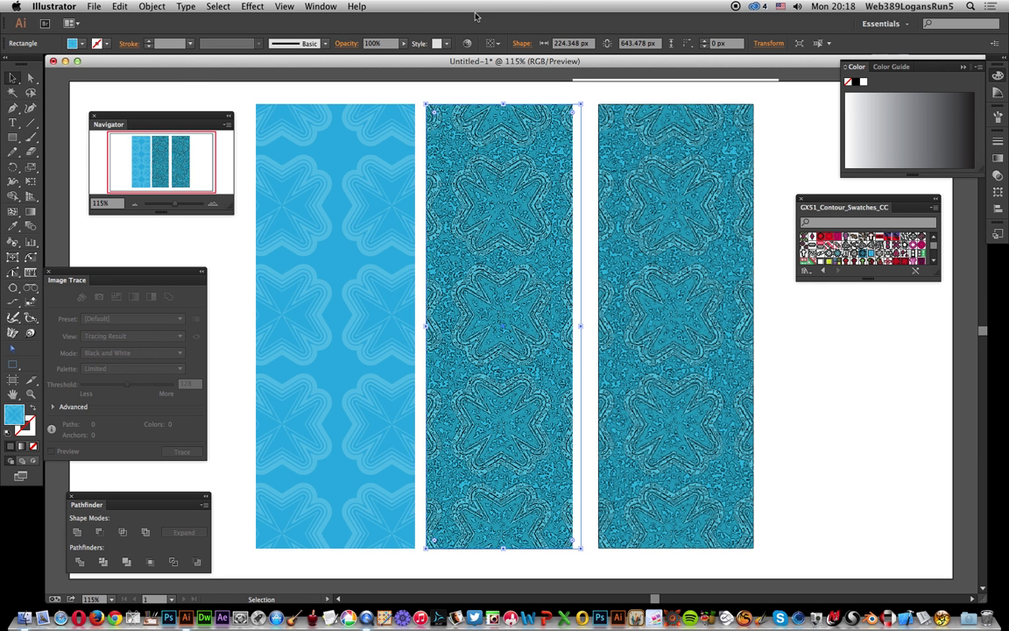
Rasterize the right-hand strip as RGB at Screen (72 ppi) with a white background
left_click(656, 175)
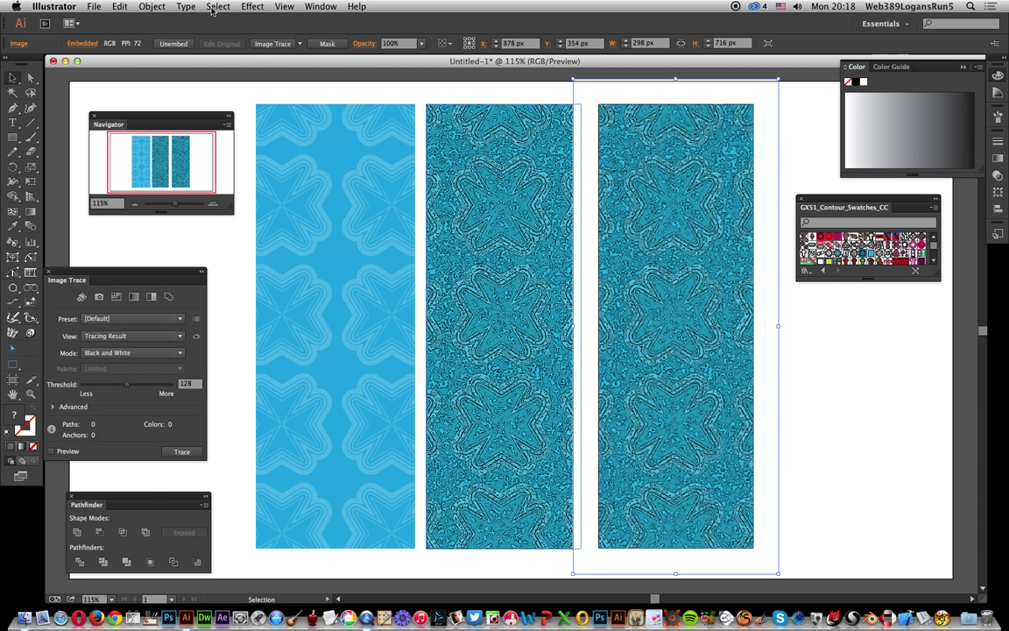
left_click(141, 7)
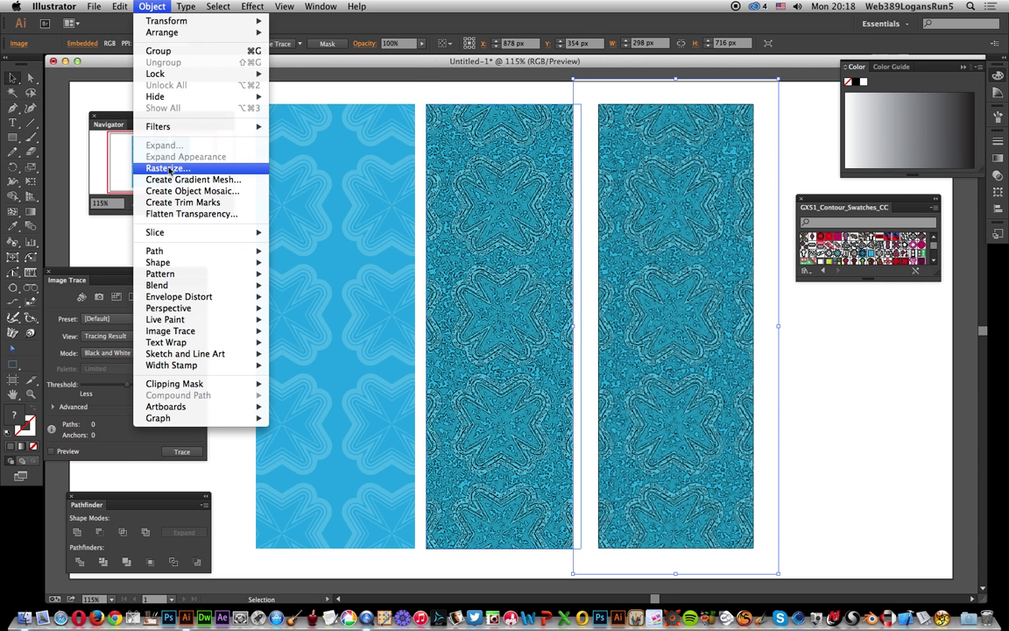
mouse_move(253, 7)
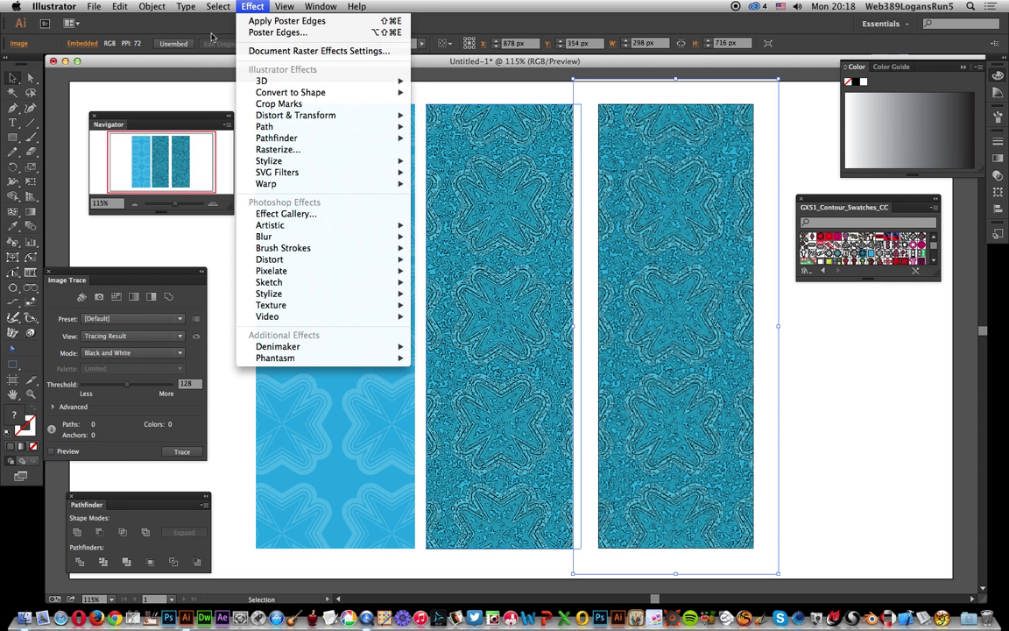
mouse_move(143, 6)
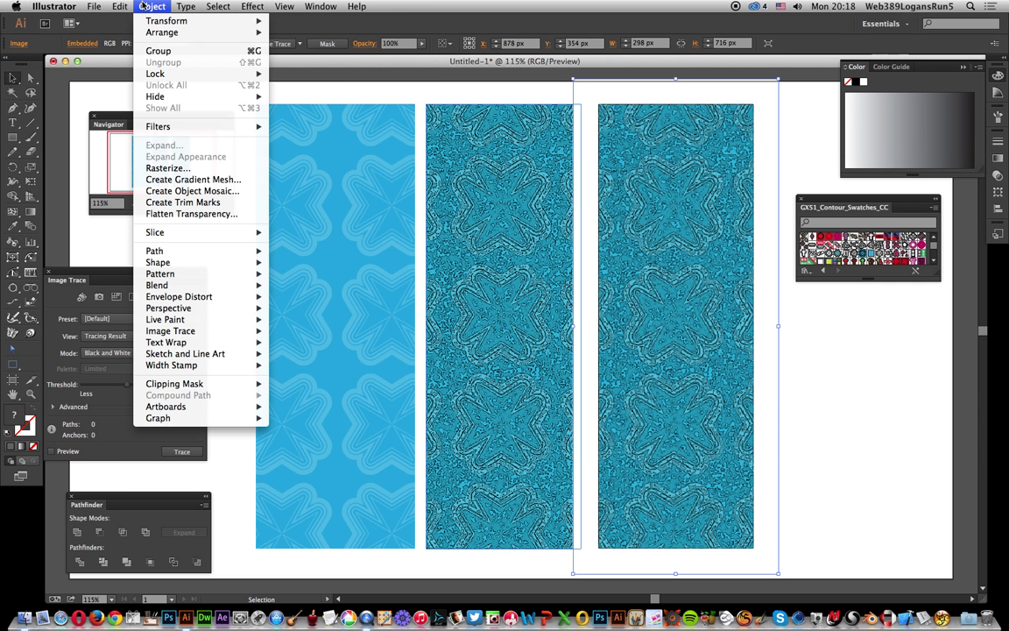
left_click(168, 168)
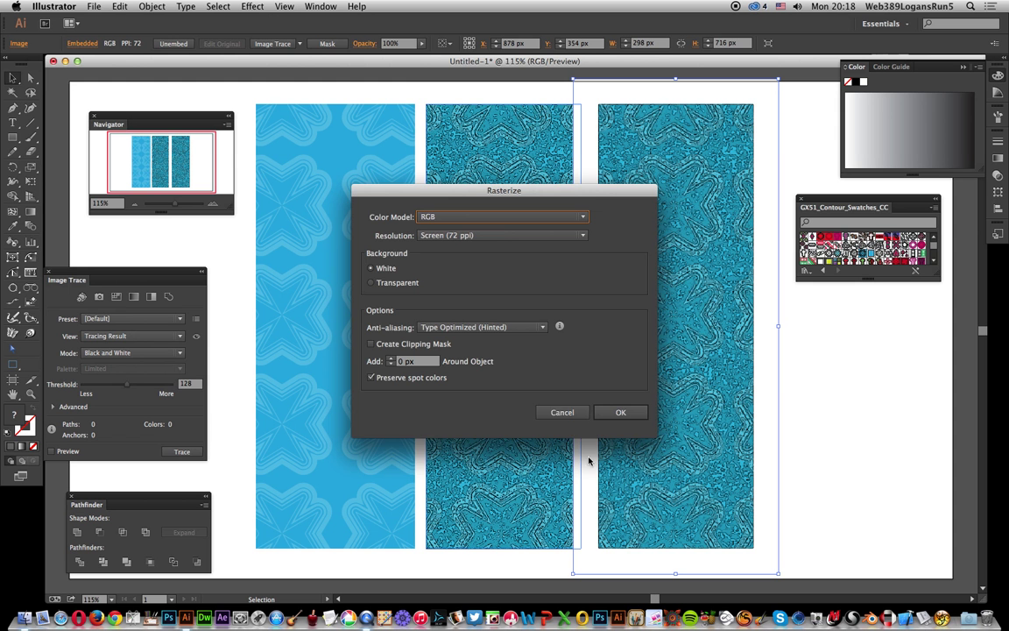
key("Return")
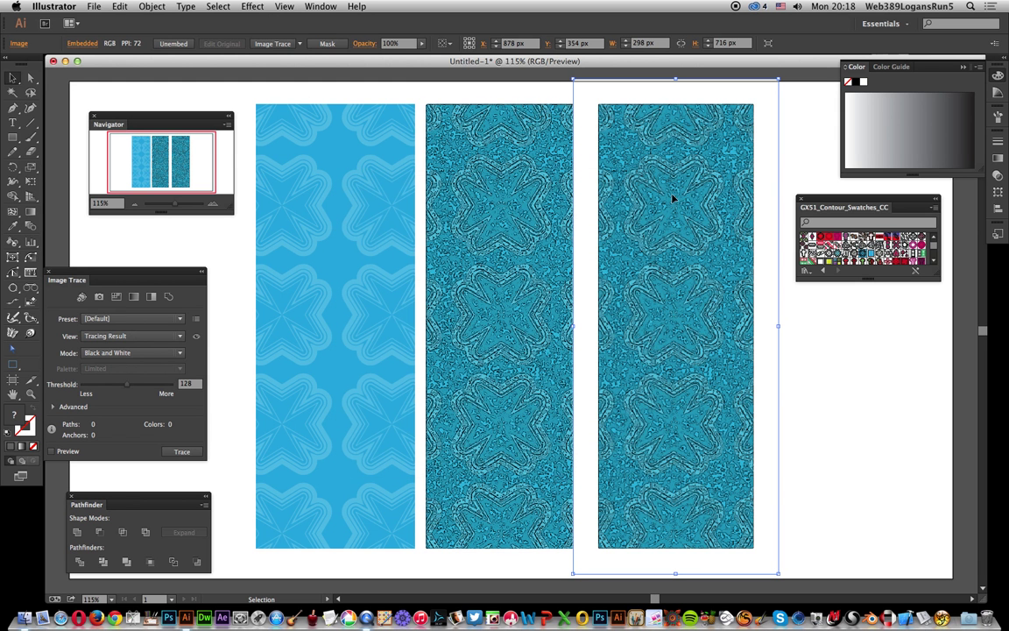
Image-trace the right strip in Black and White and set the Threshold to 145
left_click(272, 44)
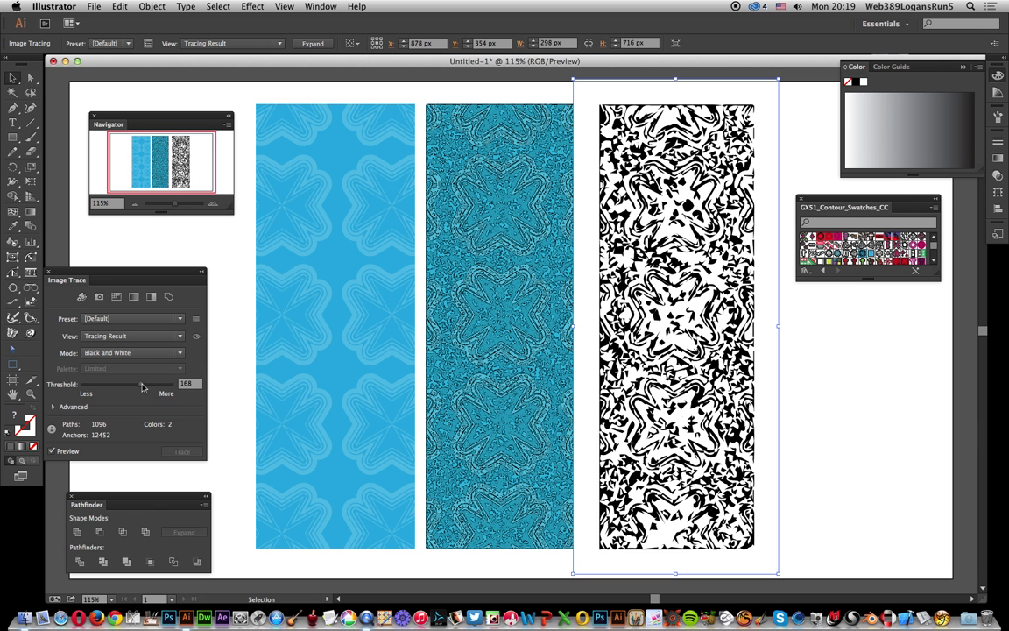
mouse_move(126, 388)
left_mouse_down()
mouse_move(149, 387)
mouse_move(131, 390)
left_mouse_up()
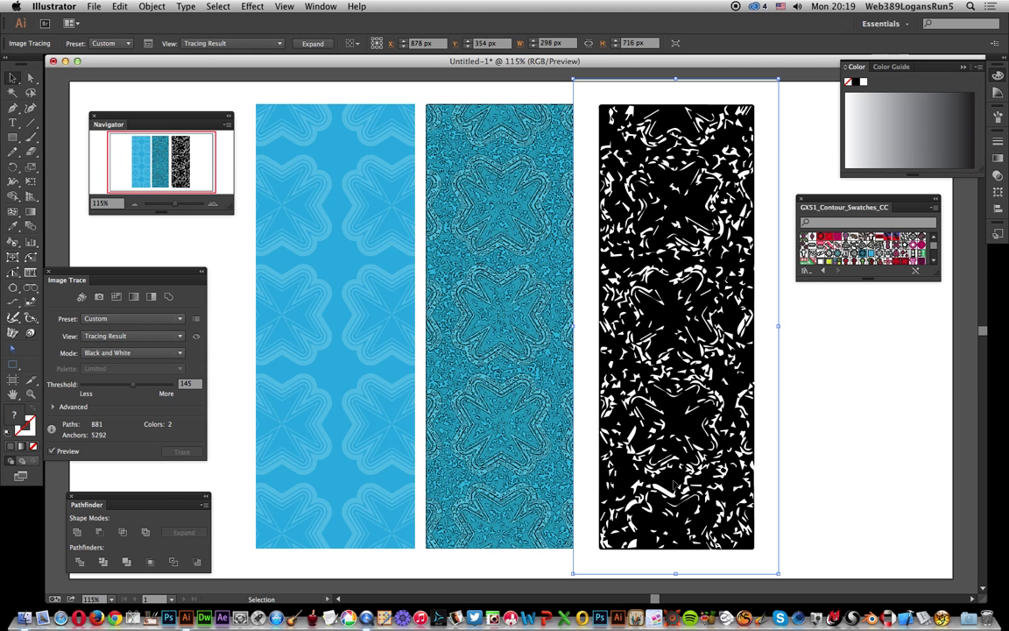
Expand the trace into editable vector paths and ungroup them
left_click(314, 44)
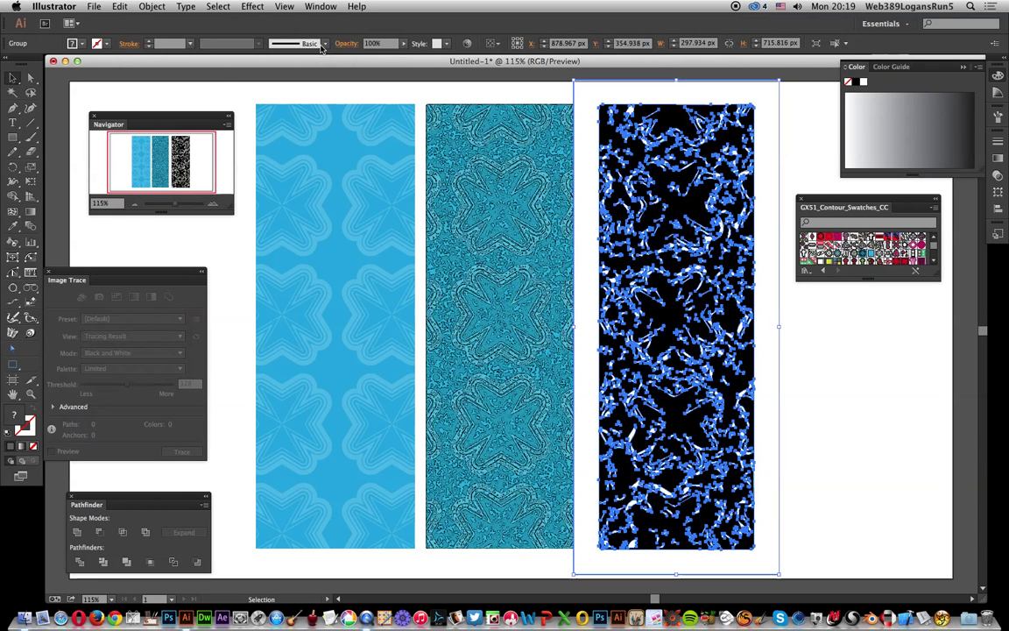
left_click(151, 6)
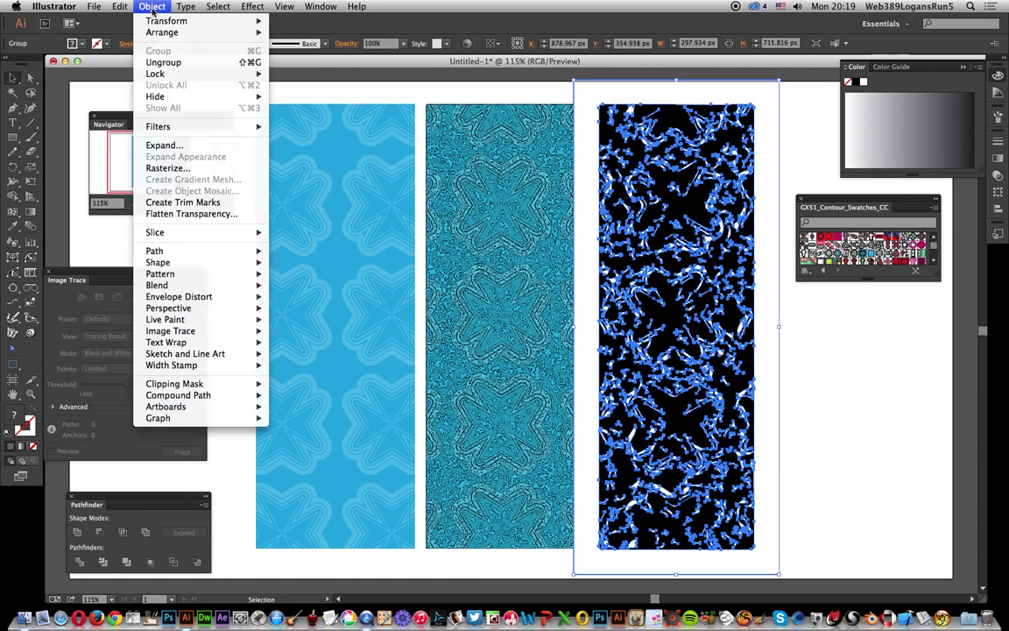
left_click(173, 65)
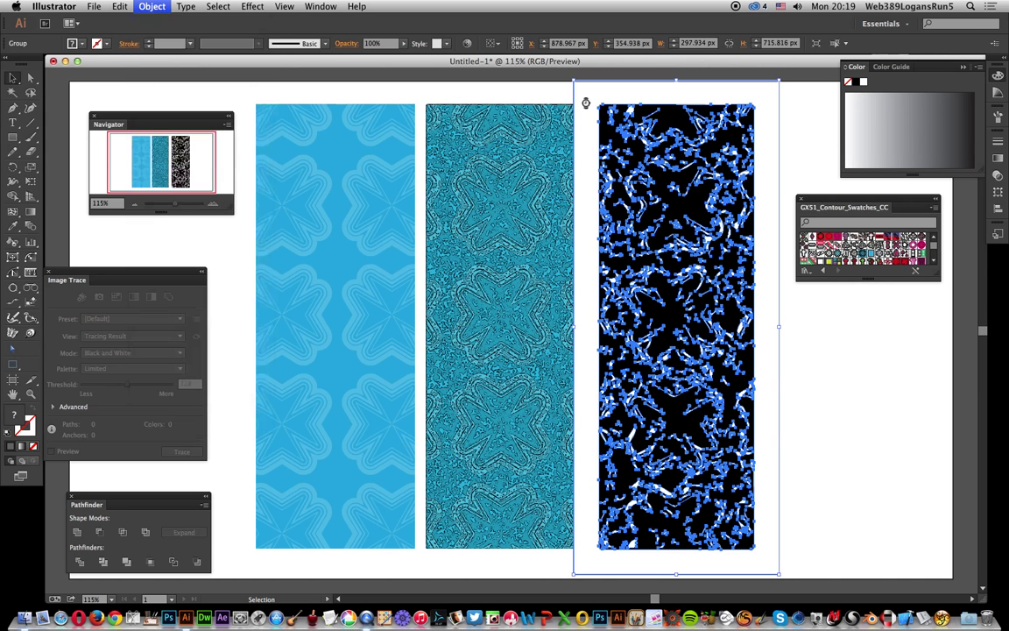
Select all shapes with the same fill and stroke using Select > Same > Fill & Stroke and delete them
left_click(793, 114)
left_click(777, 108)
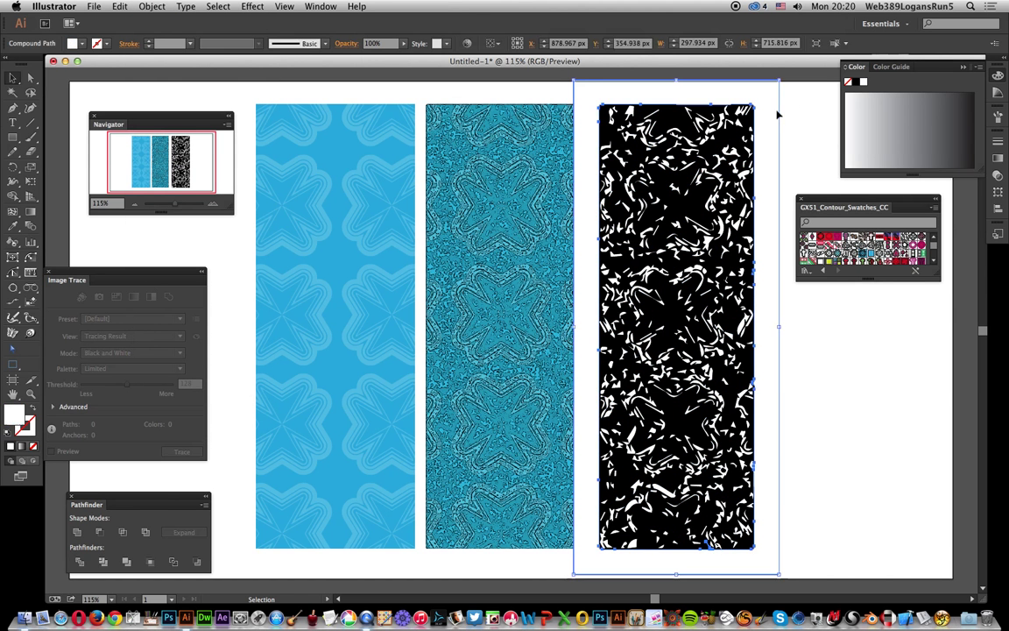
left_click(165, 7)
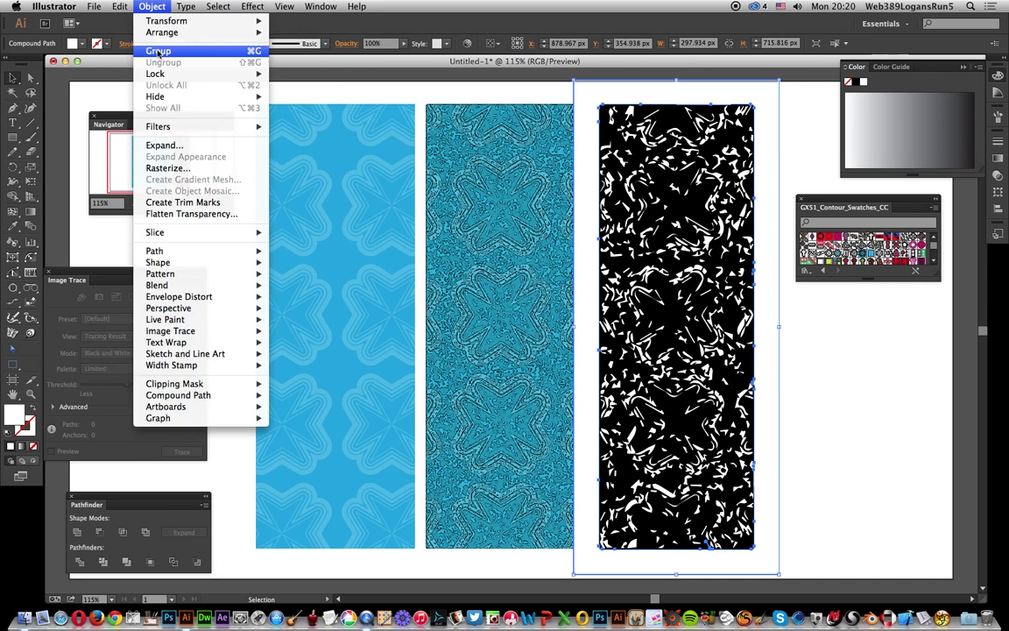
mouse_move(185, 8)
mouse_move(218, 7)
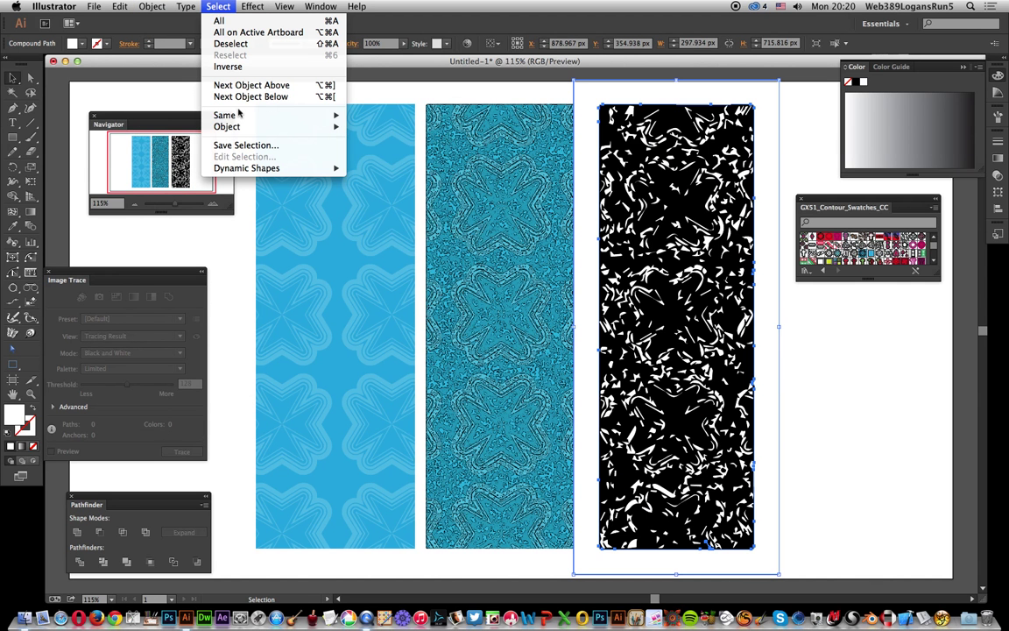
mouse_move(219, 114)
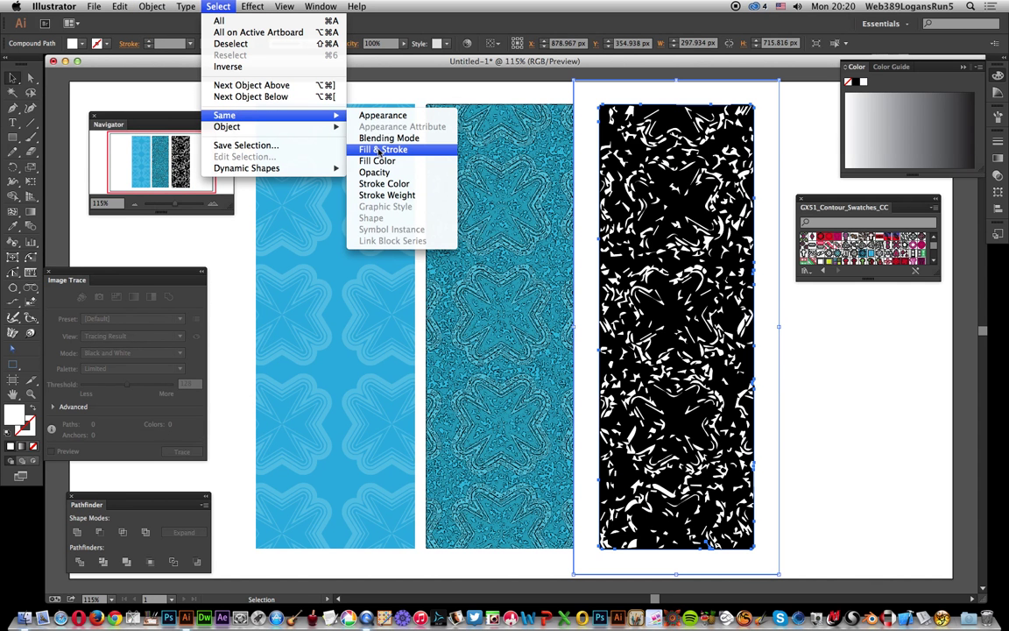
left_click(381, 151)
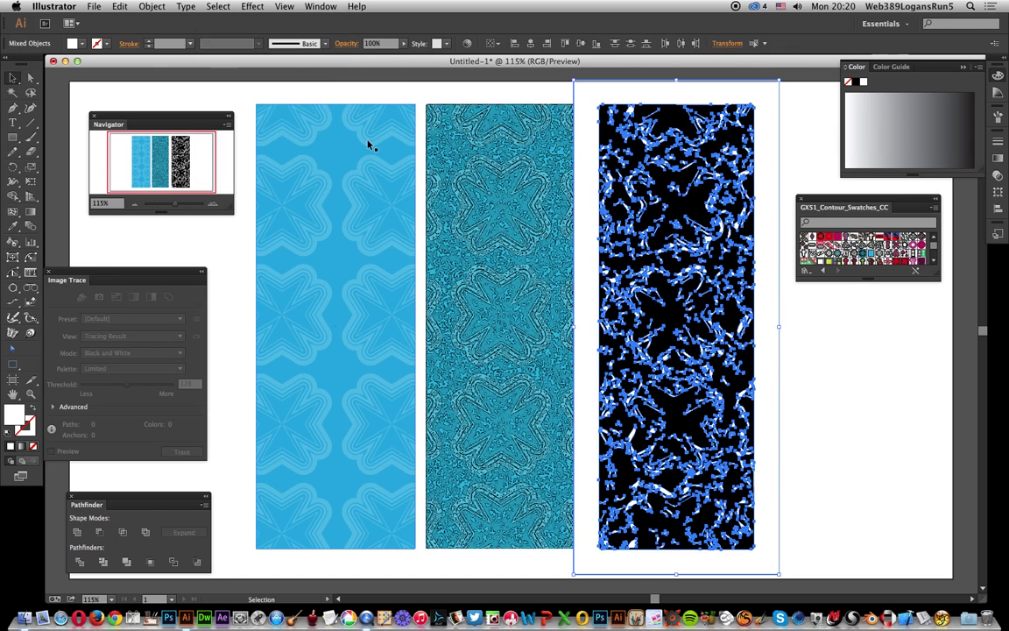
key("Delete")
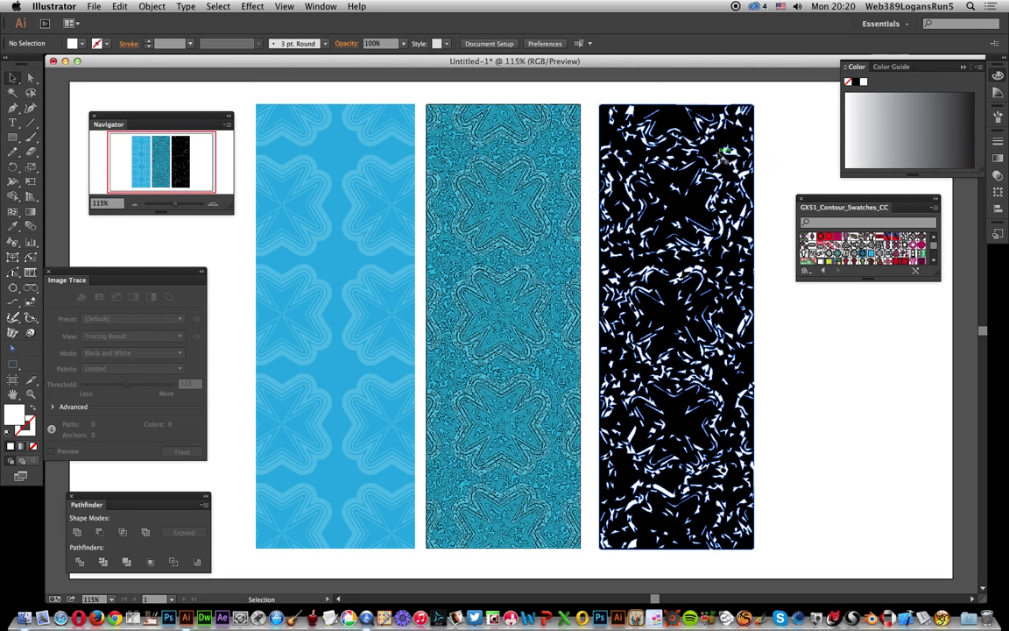
Fill the traced black pattern with turquoise #19C8E0
left_click(718, 154)
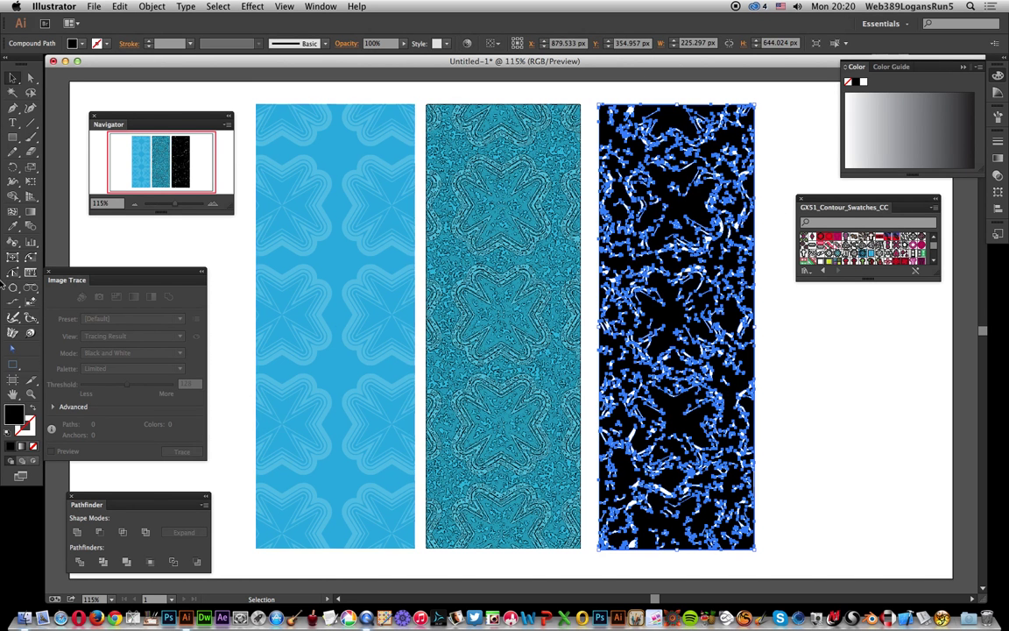
double_click(14, 415)
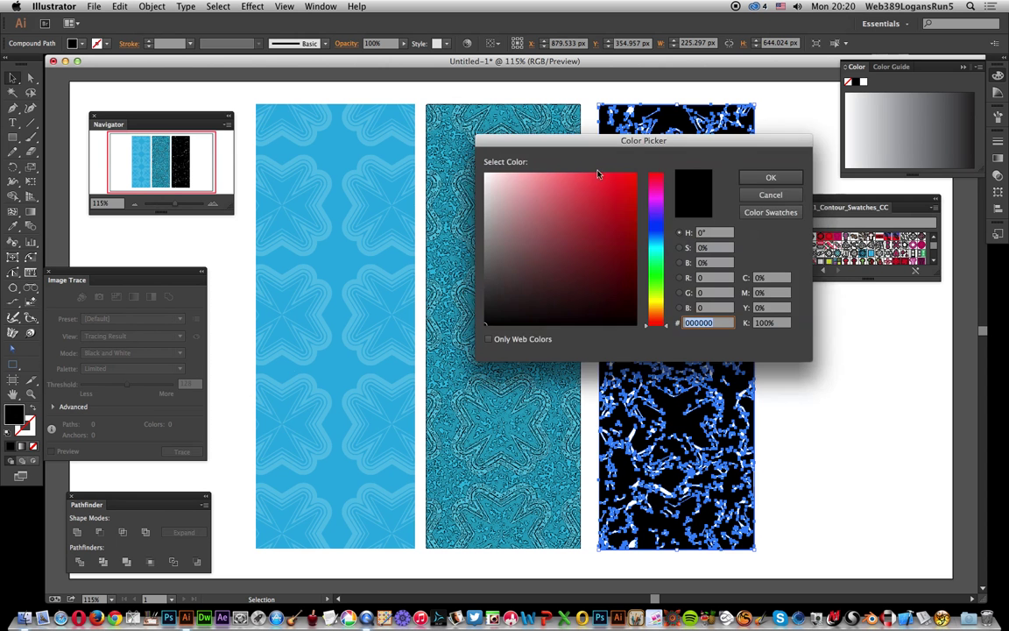
type("19C8E0")
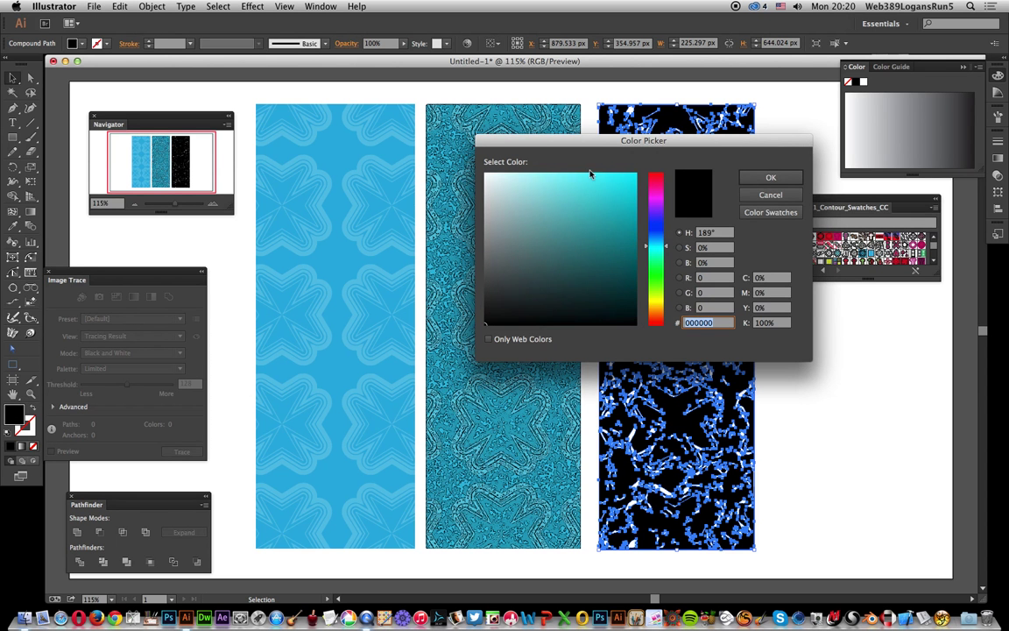
left_click(769, 177)
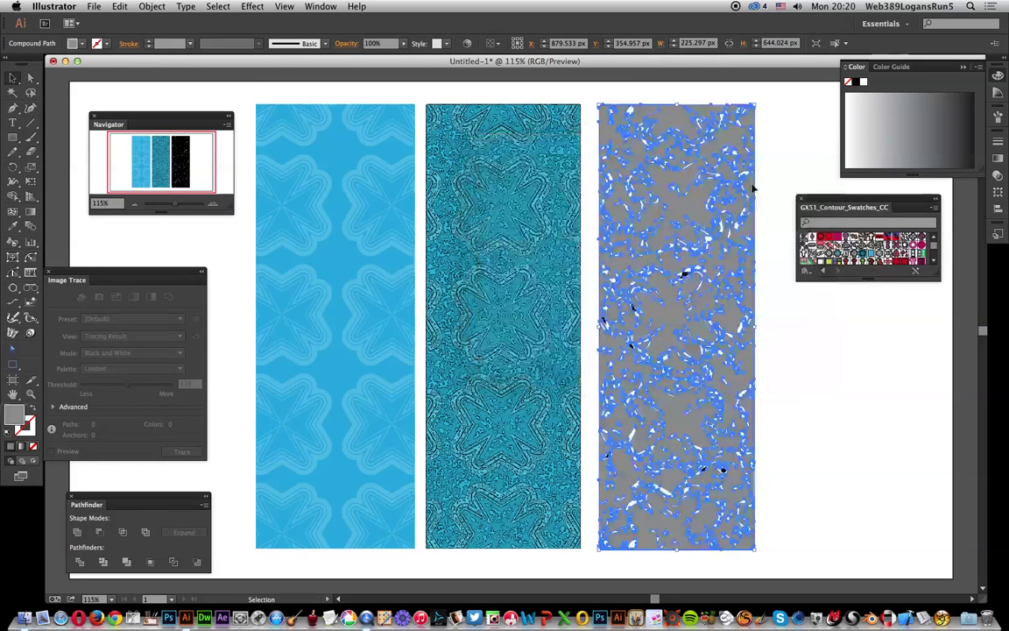
Switch the Color panel to RGB to show the turquoise values
left_click(706, 91)
left_click(688, 214)
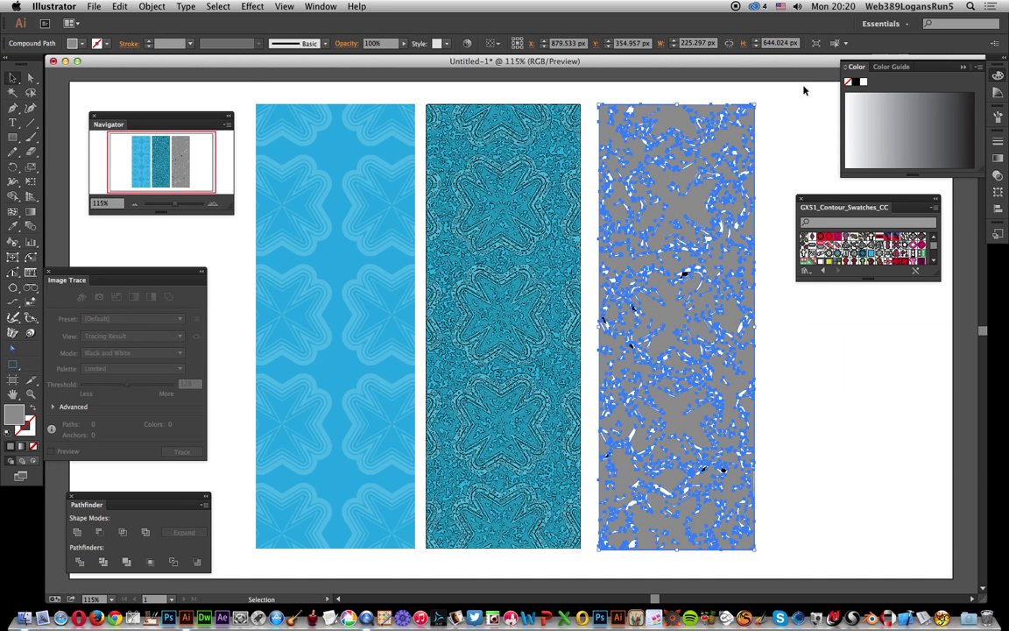
left_click(979, 67)
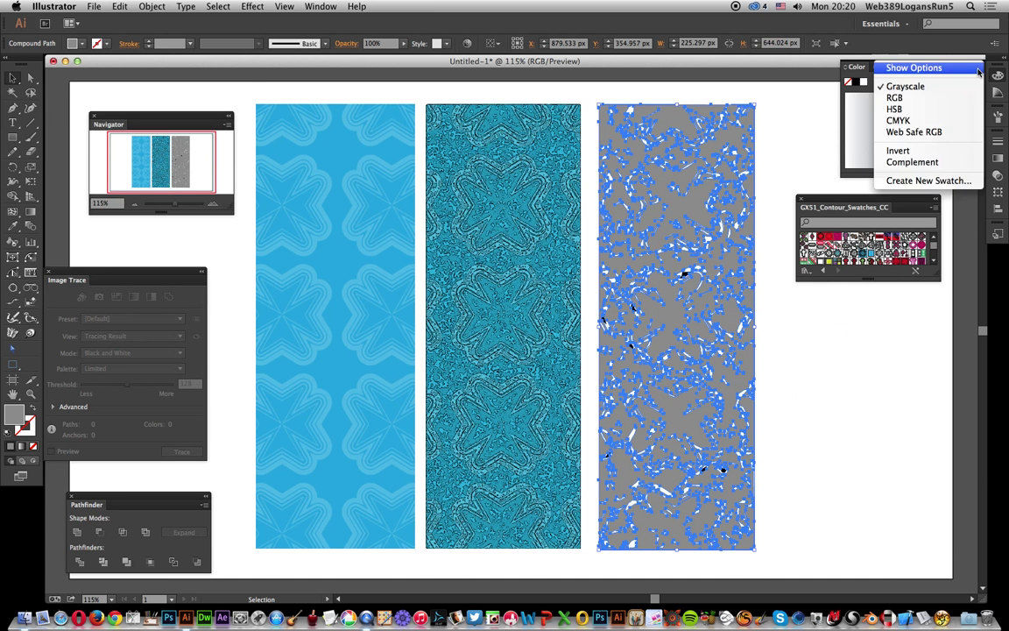
left_click(895, 98)
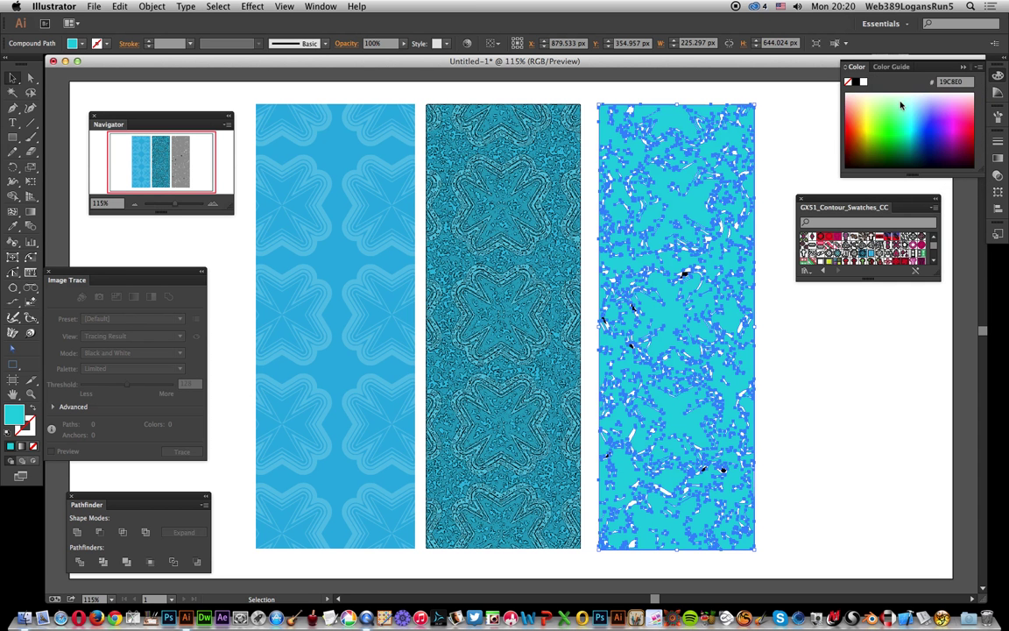
Move the turquoise strip right and up into line with the other strips
left_click(688, 96)
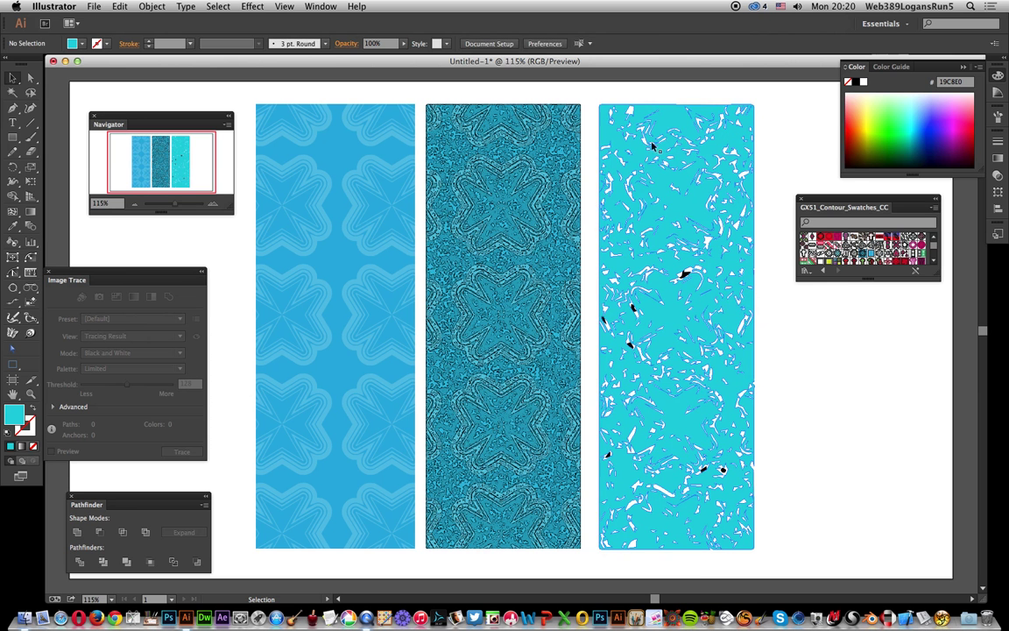
mouse_move(663, 121)
left_mouse_down()
mouse_move(759, 165)
mouse_move(757, 143)
left_mouse_up()
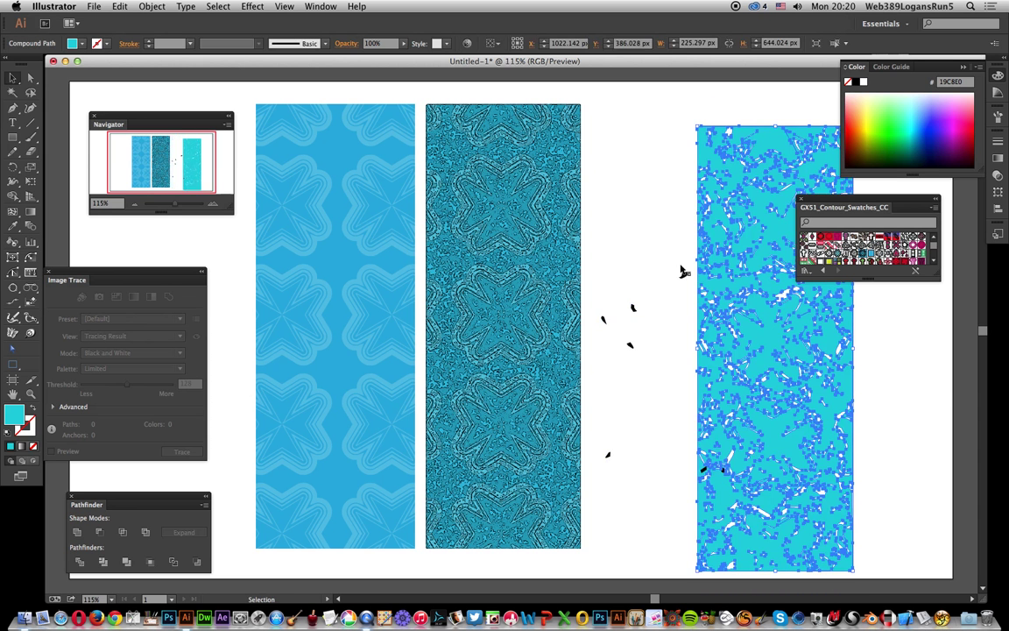
left_click_drag(742, 131, 782, 114)
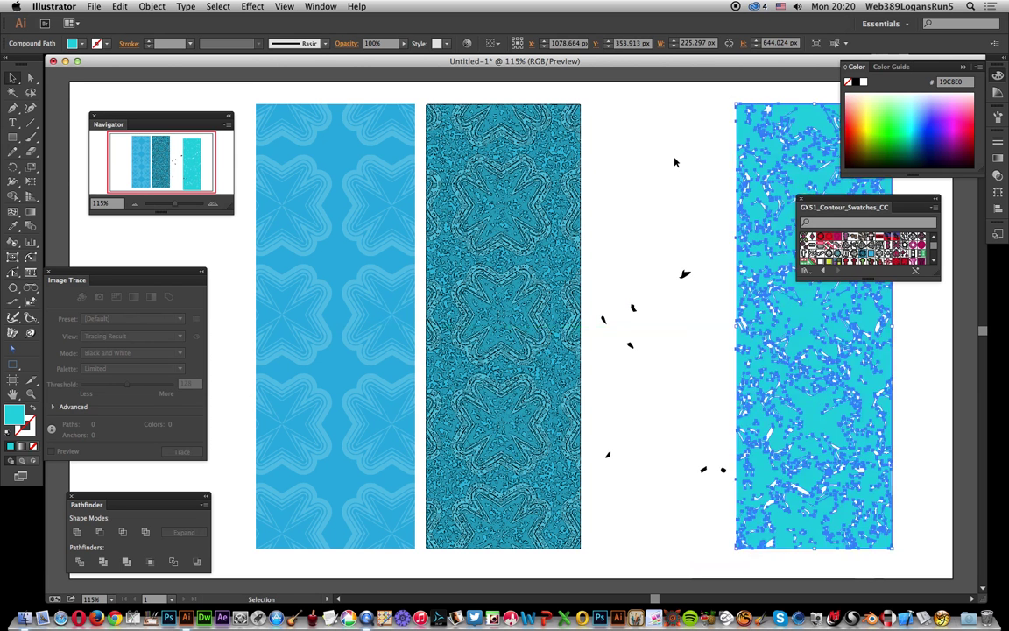
left_click(691, 201)
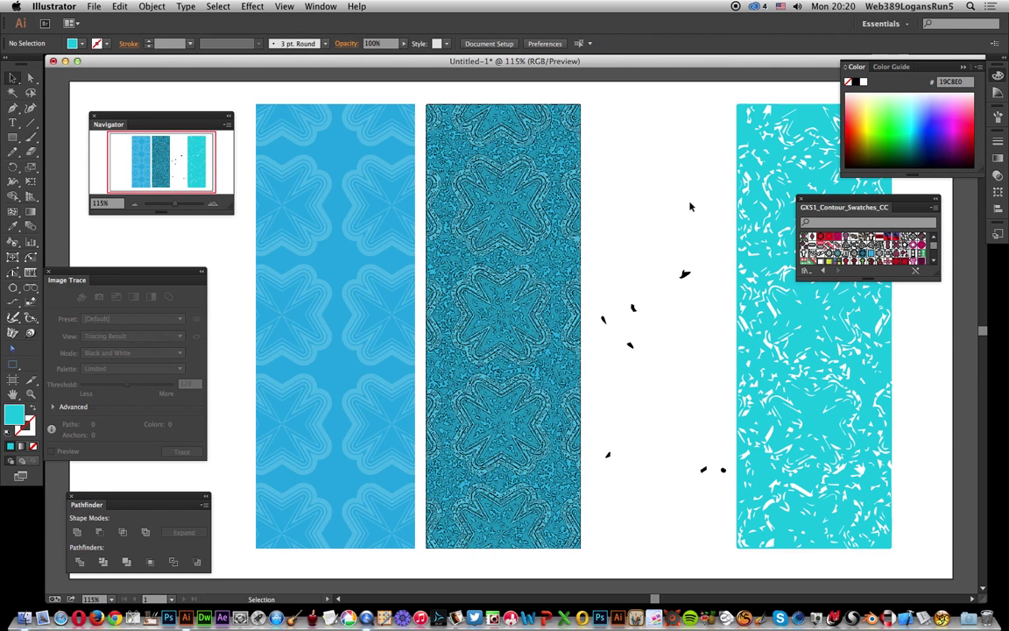